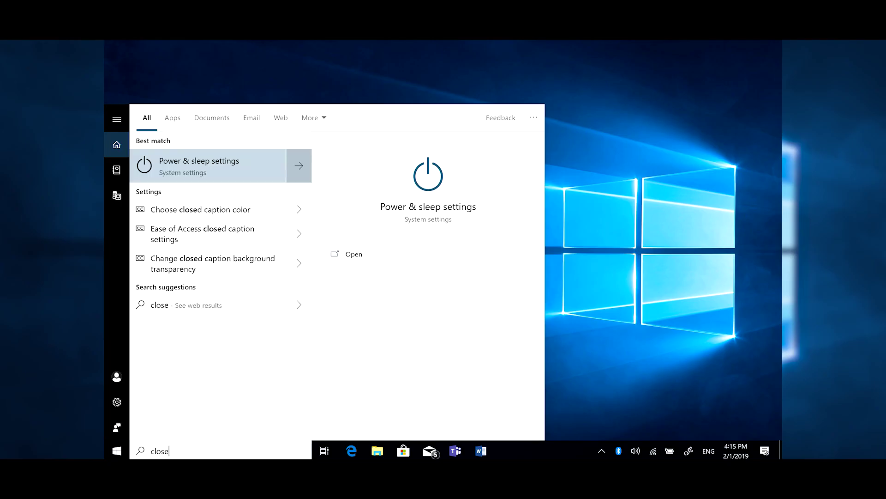
Open the Closed captions settings page from the 'close' Start search result.
key(Return)
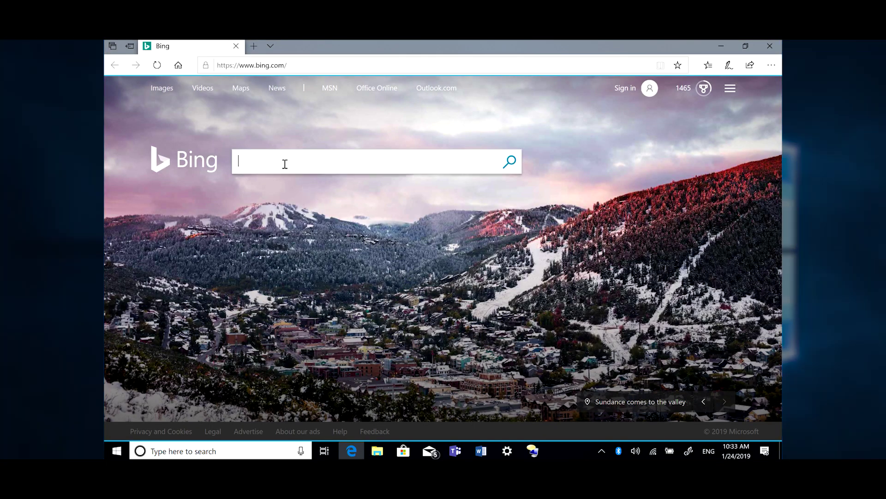
Run a Bing web search for 'Windows 10'.
click(285, 164)
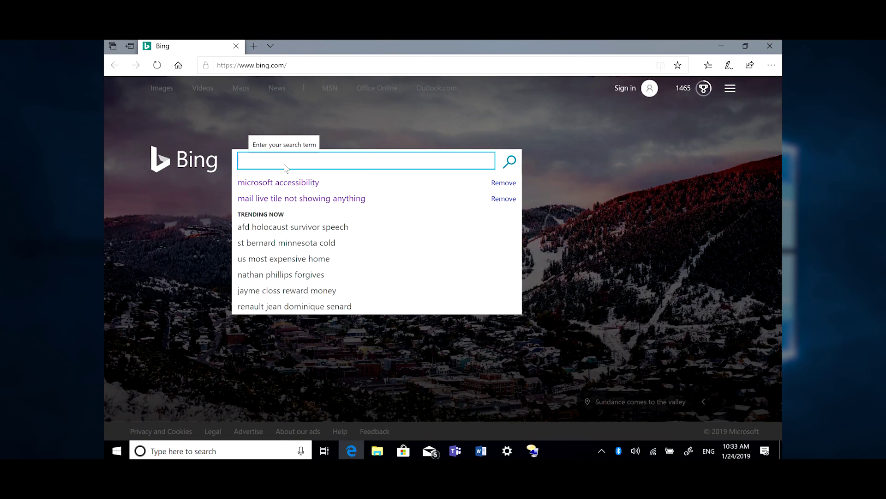
text(Windows 10)
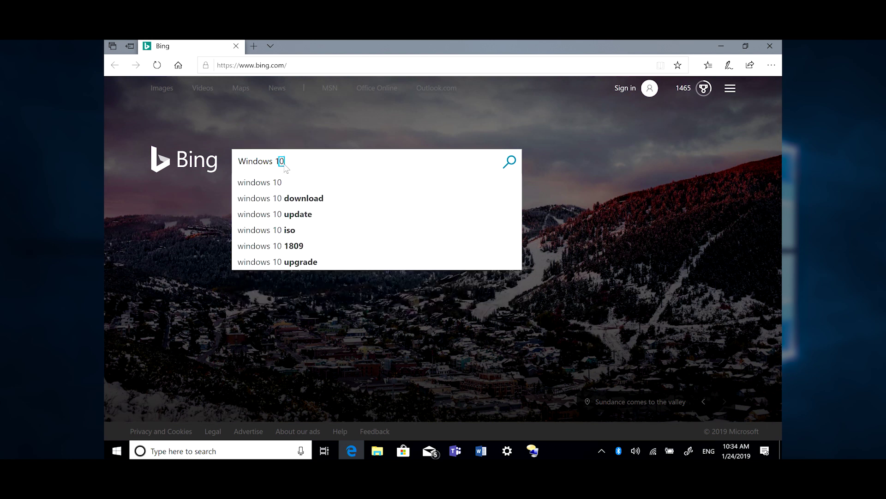
key(Return)
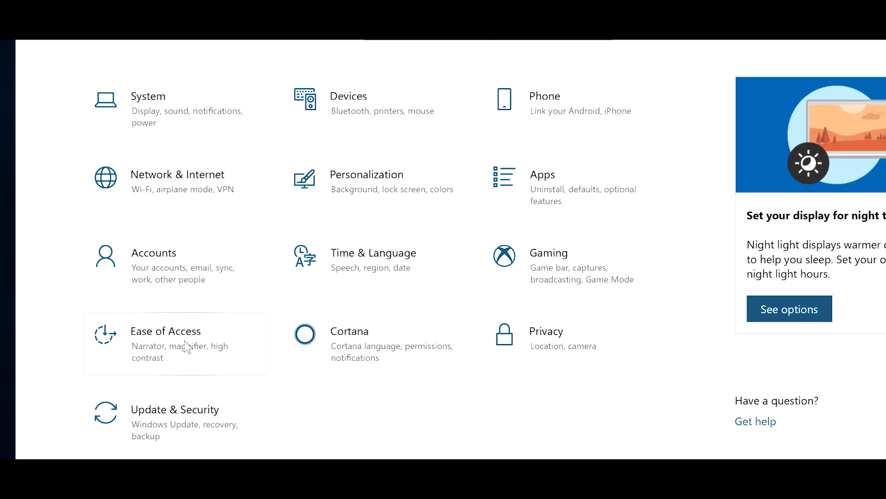
Go to Ease of Access from the Settings home page.
click(187, 312)
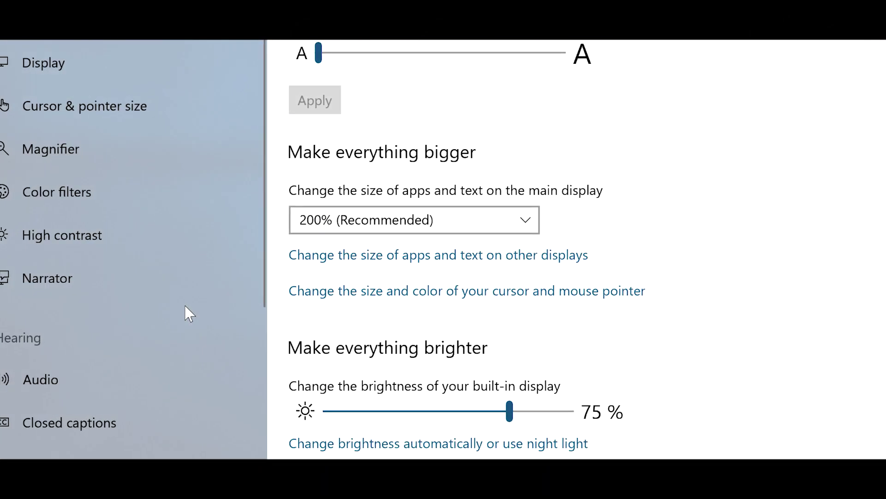